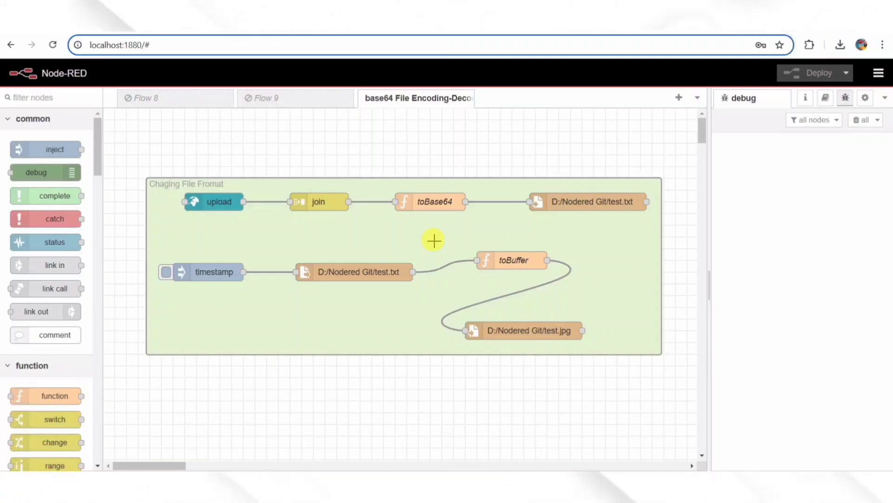
# - Review the code of the toBase64 function node, closing its editor without changes
pyautogui.click(425, 201)
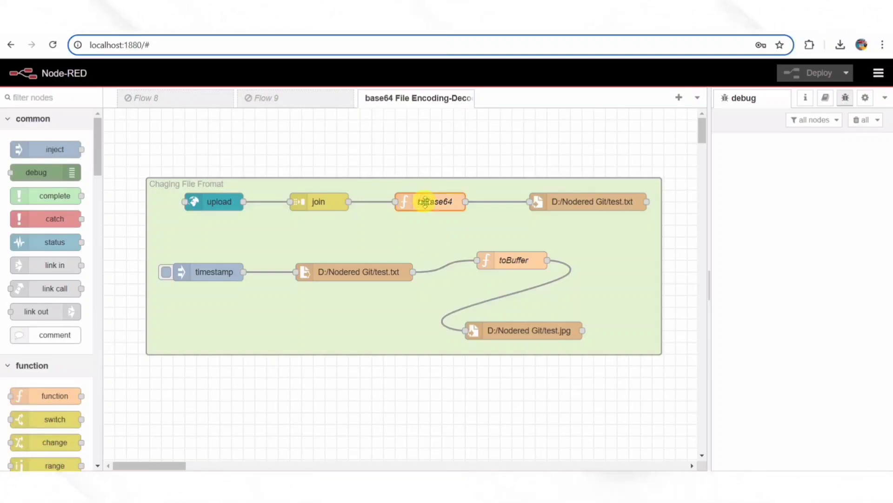
pyautogui.doubleClick(425, 204)
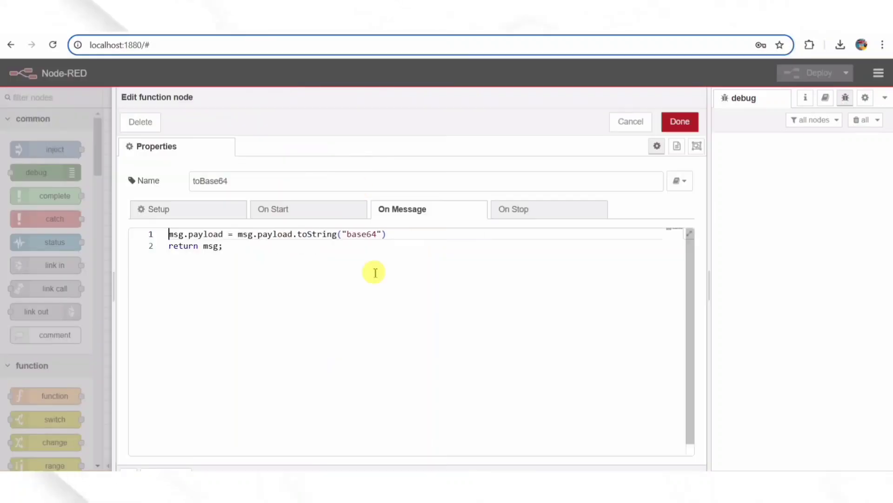
pyautogui.click(627, 125)
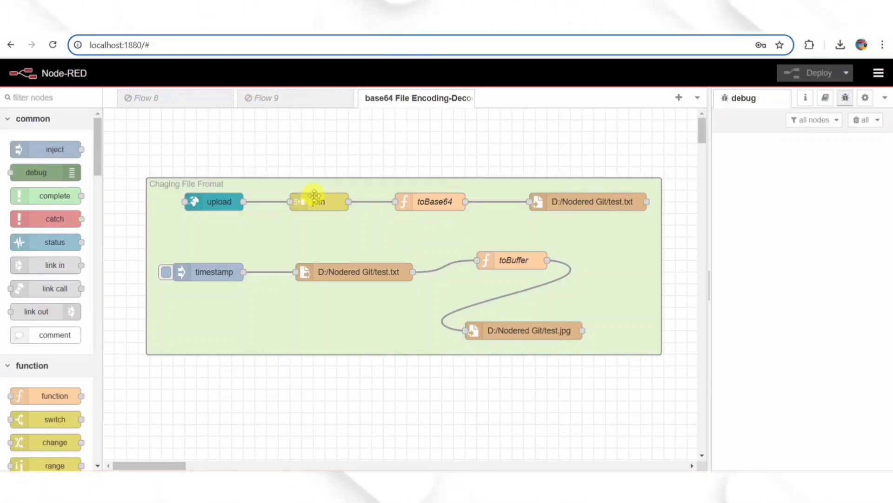
# - Inspect the upload node's title, chunk size and transfer type settings, leaving them unedited
pyautogui.click(155, 175)
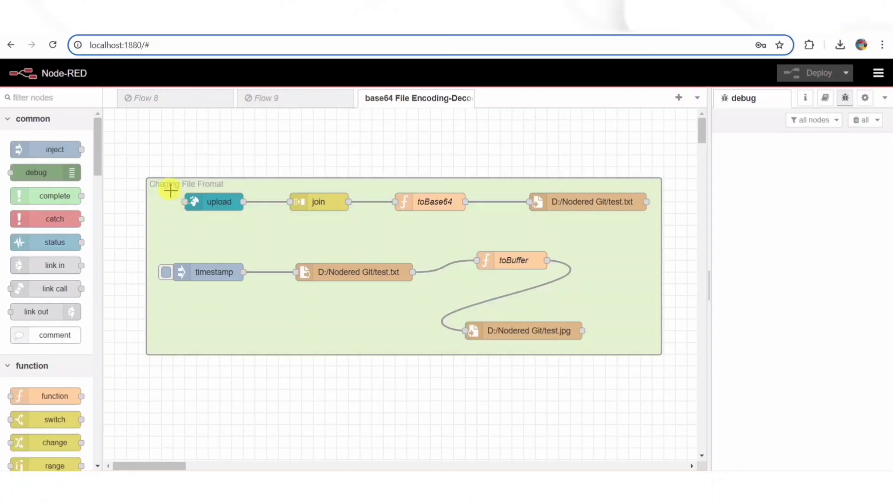
pyautogui.click(218, 201)
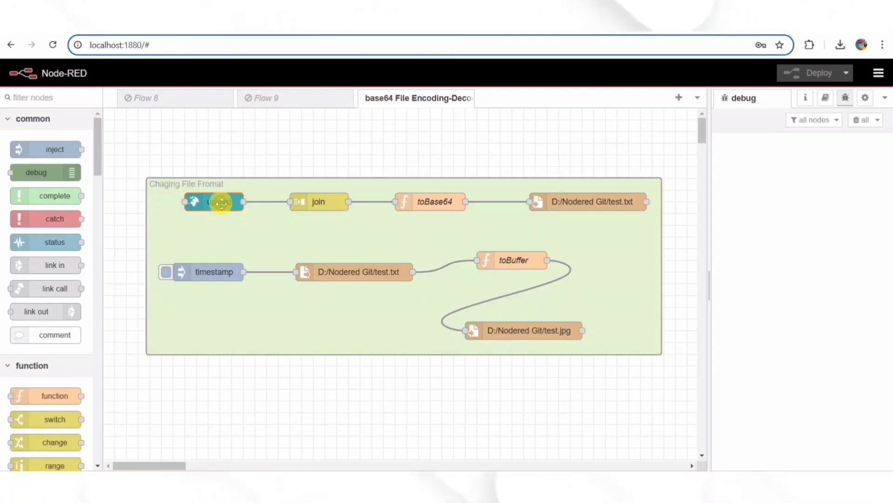
pyautogui.doubleClick(221, 202)
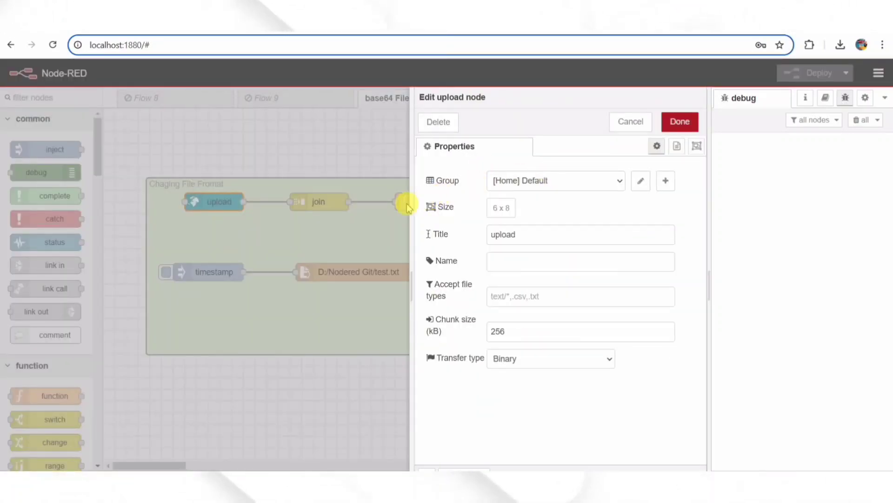
pyautogui.moveTo(409, 201); pyautogui.dragTo(290, 213)
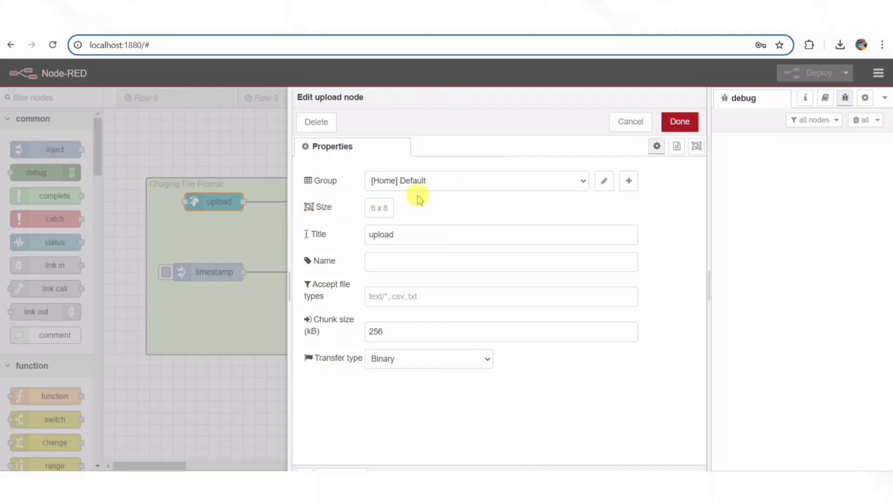
pyautogui.moveTo(394, 234); pyautogui.dragTo(359, 239)
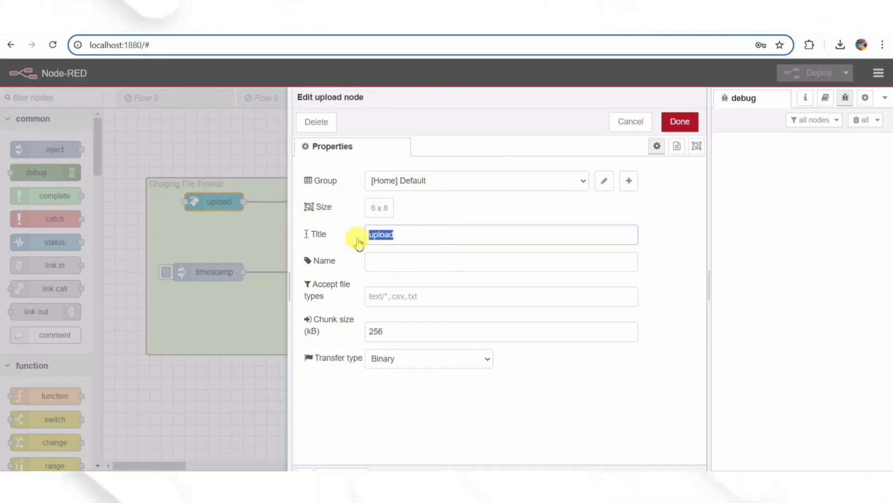
pyautogui.click(631, 121)
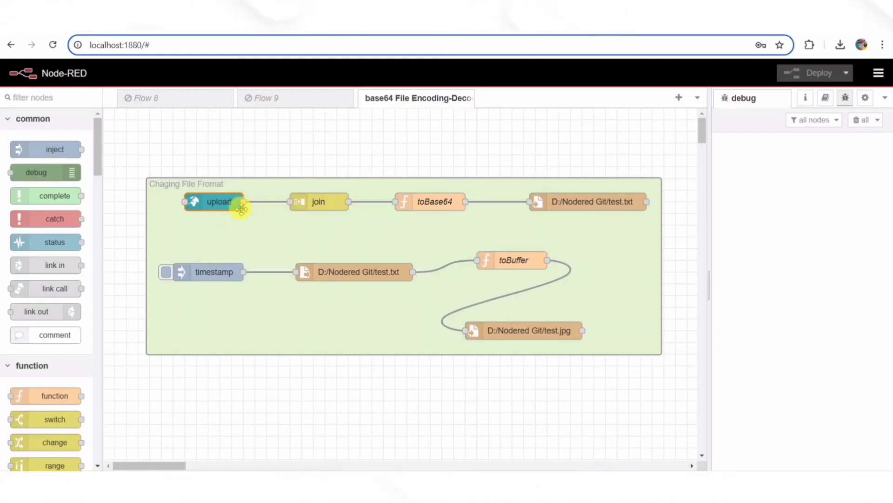
# - Inspect the join node's settings and the toBase64 function's conversion code without editing either node
pyautogui.doubleClick(327, 204)
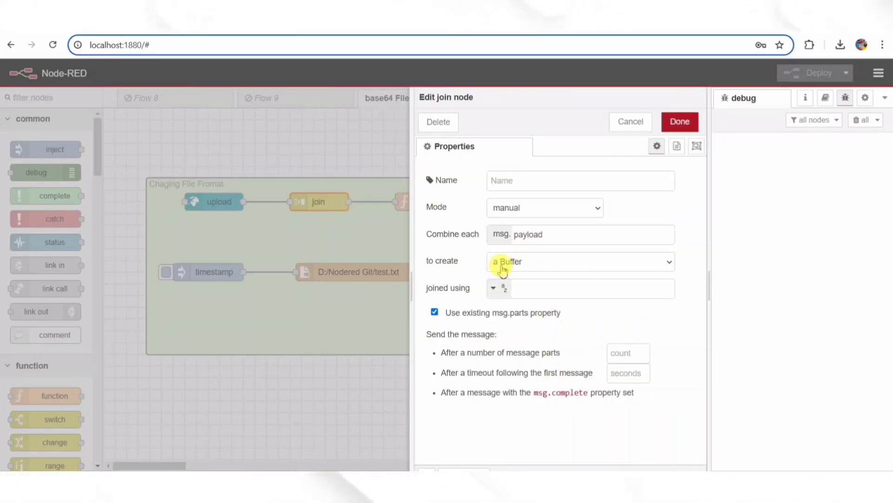
pyautogui.click(629, 125)
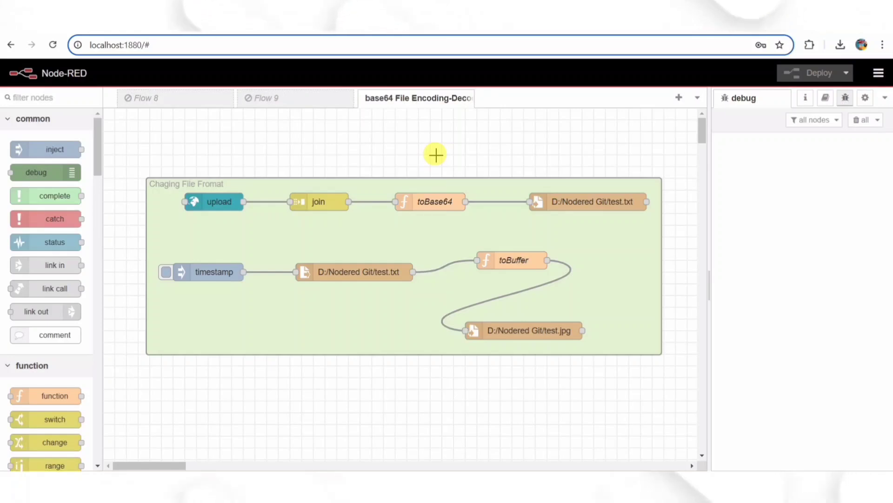
pyautogui.doubleClick(443, 200)
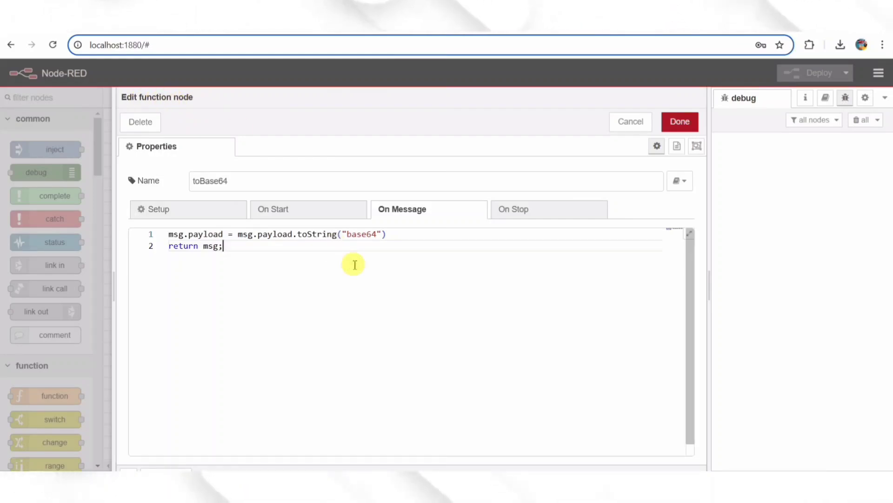
pyautogui.click(638, 120)
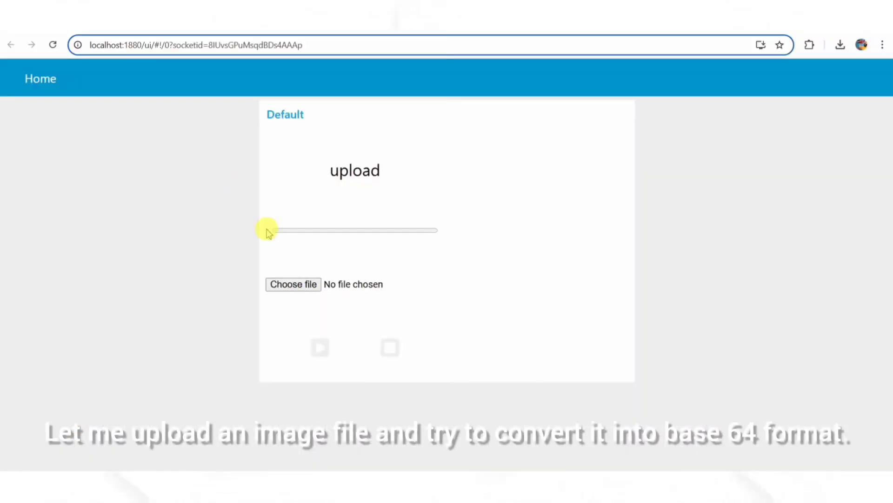
# - Upload the image file Untitled 1.png through the dashboard's upload widget
pyautogui.click(293, 284)
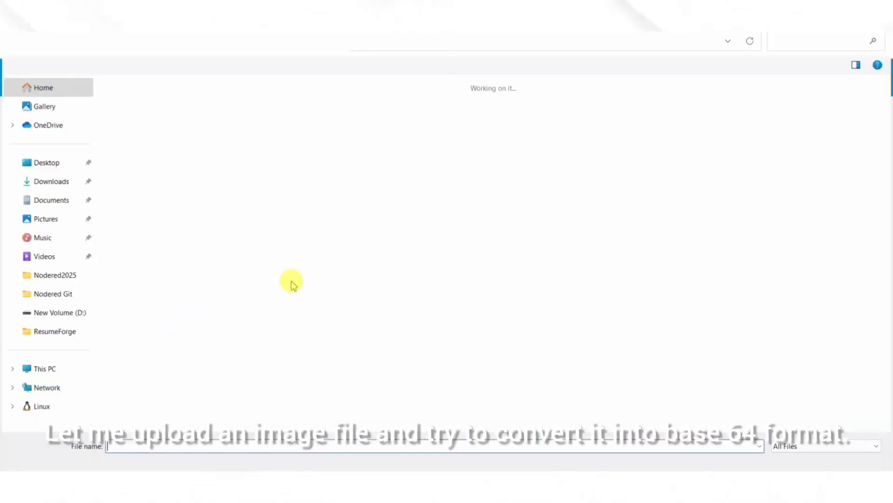
pyautogui.doubleClick(425, 298)
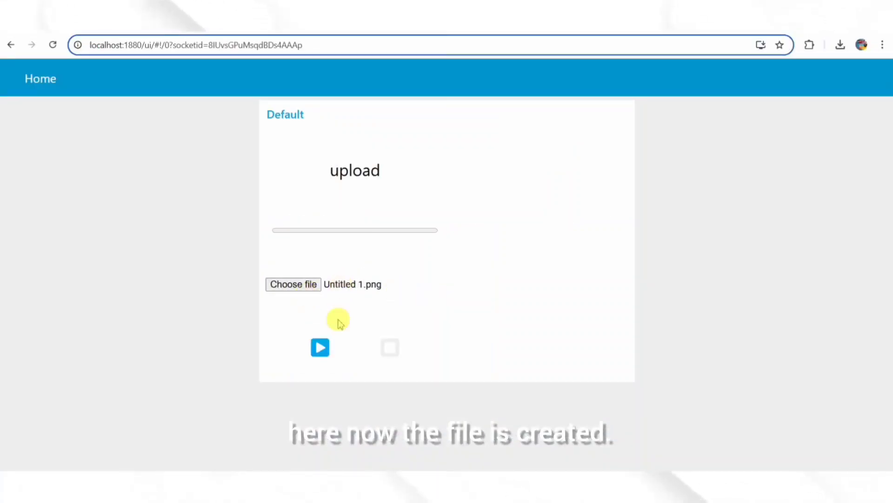
pyautogui.click(320, 347)
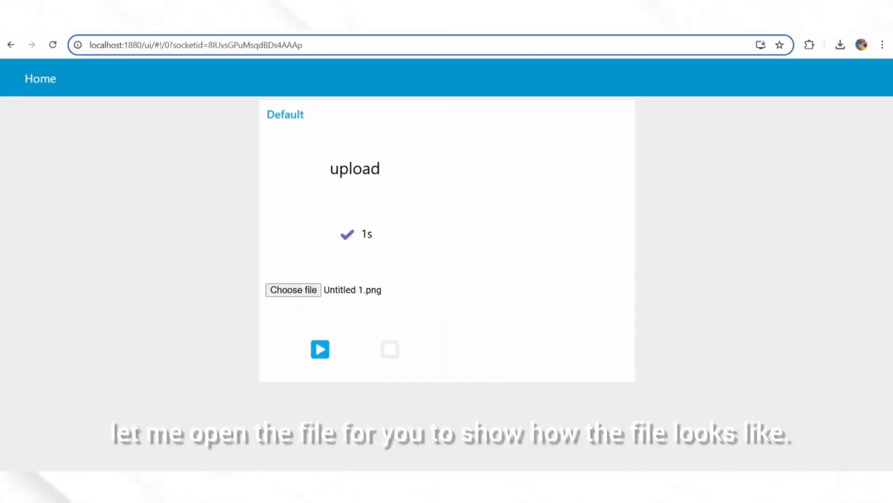
# - Switch to File Explorer and open the test text document from the Nodered Git folder in a maximized window to examine its contents
pyautogui.hotkey('alt', 'Tab')
pyautogui.moveTo(196, 225); pyautogui.dragTo(142, 186)
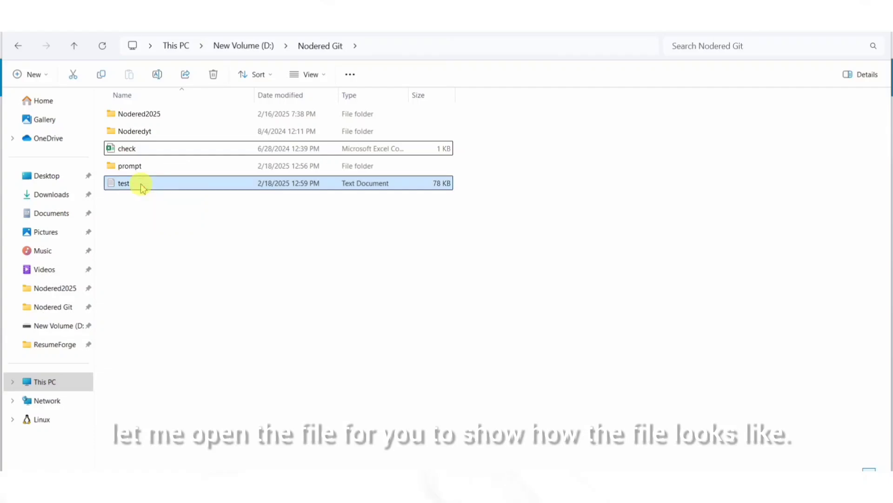
pyautogui.click(124, 184)
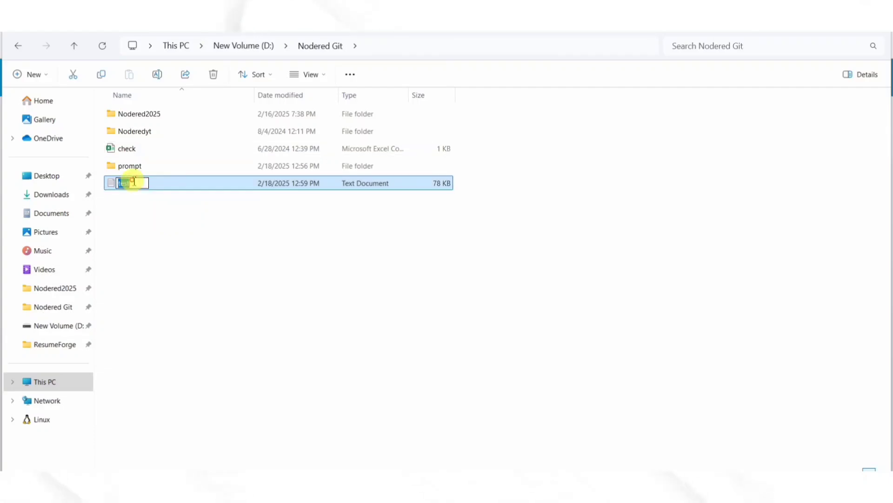
pyautogui.doubleClick(168, 189)
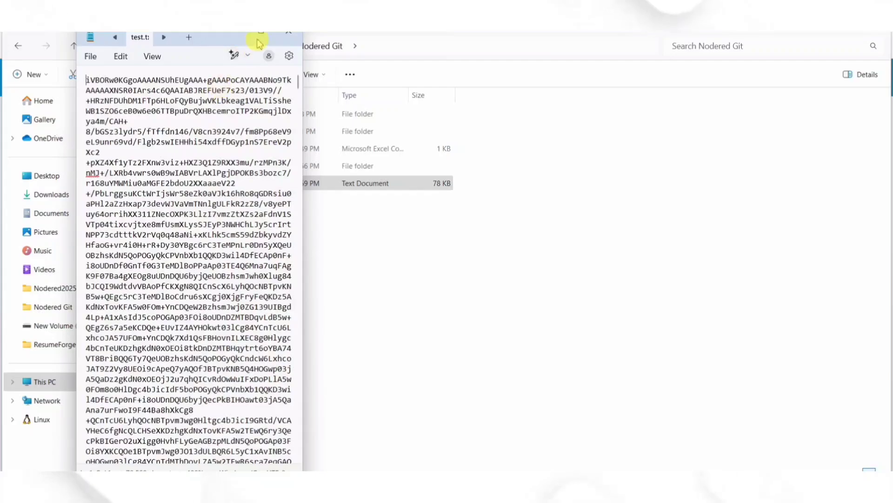
pyautogui.click(260, 34)
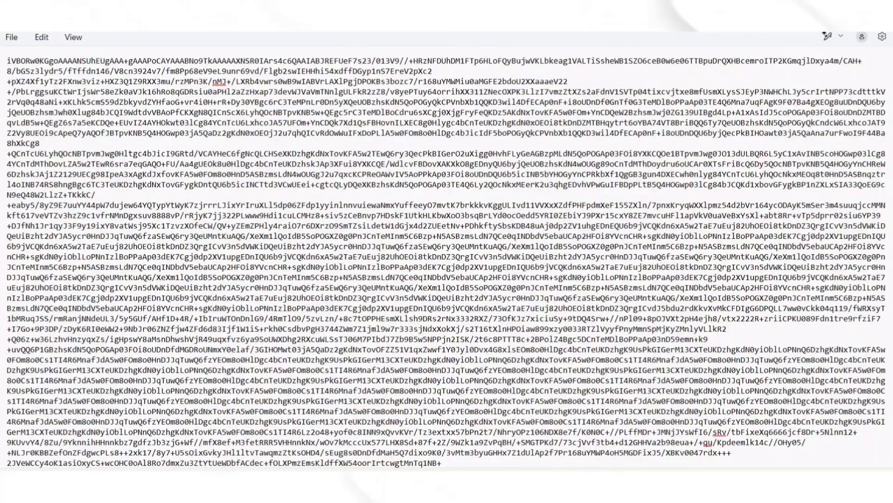
# - Return to the browser and inspect the file paths and options of the write file and read file nodes for D:/Nodered Git/test.txt
pyautogui.moveTo(448, 489)
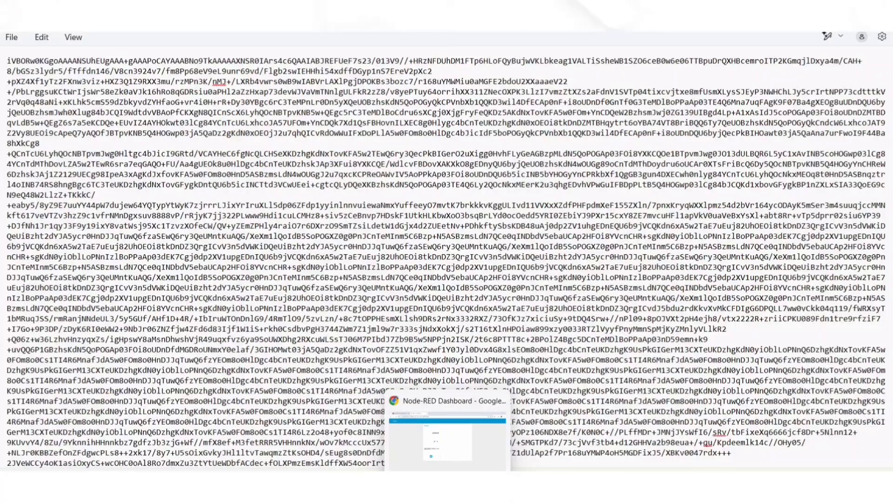
pyautogui.click(448, 438)
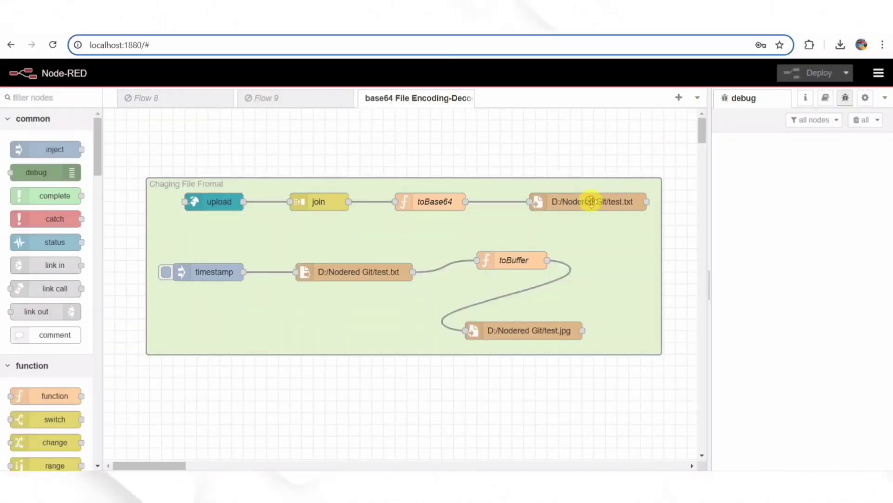
pyautogui.doubleClick(600, 201)
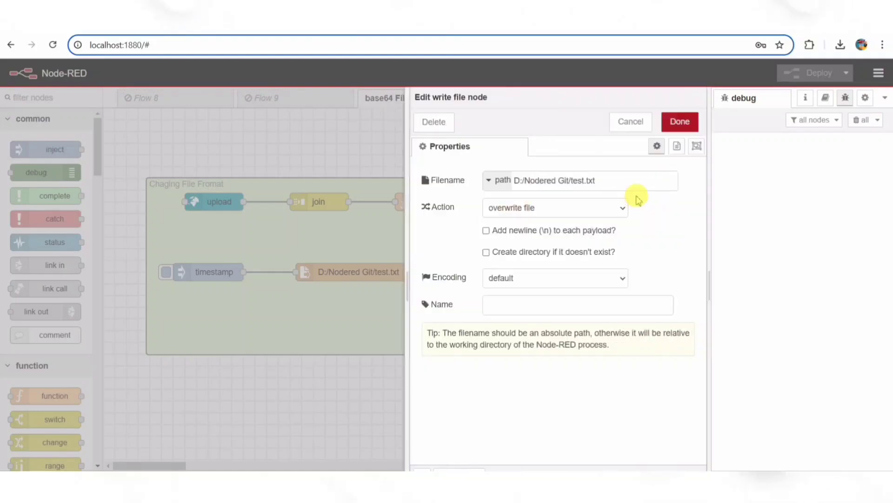
pyautogui.click(631, 123)
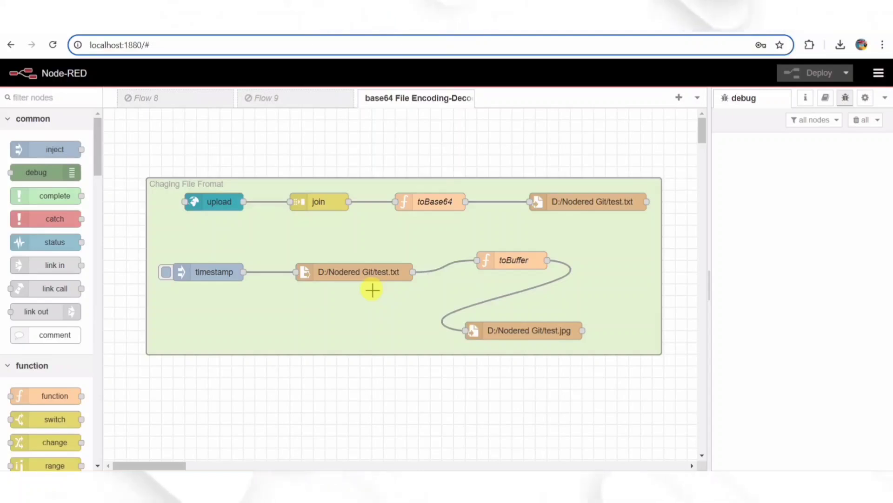
pyautogui.doubleClick(361, 279)
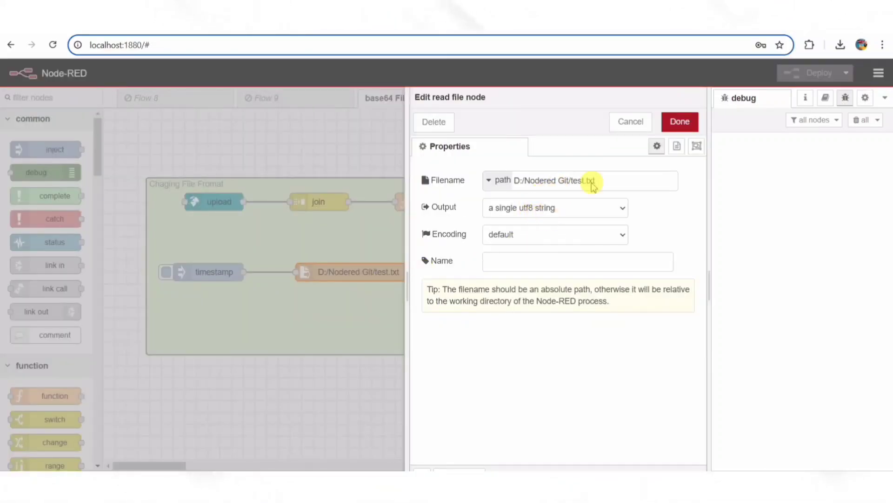
pyautogui.click(629, 122)
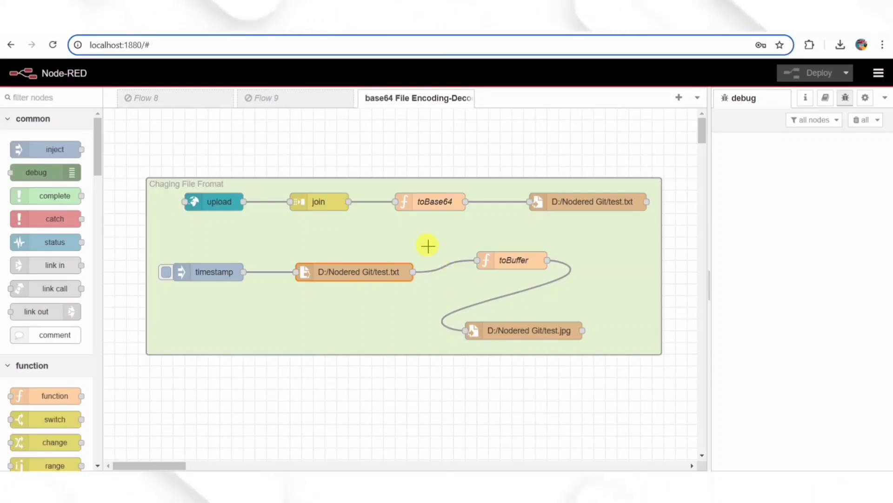
# - Trigger the timestamp inject node to decode test.txt into test.jpg, and switch to the Nodered Git folder in File Explorer
pyautogui.click(166, 272)
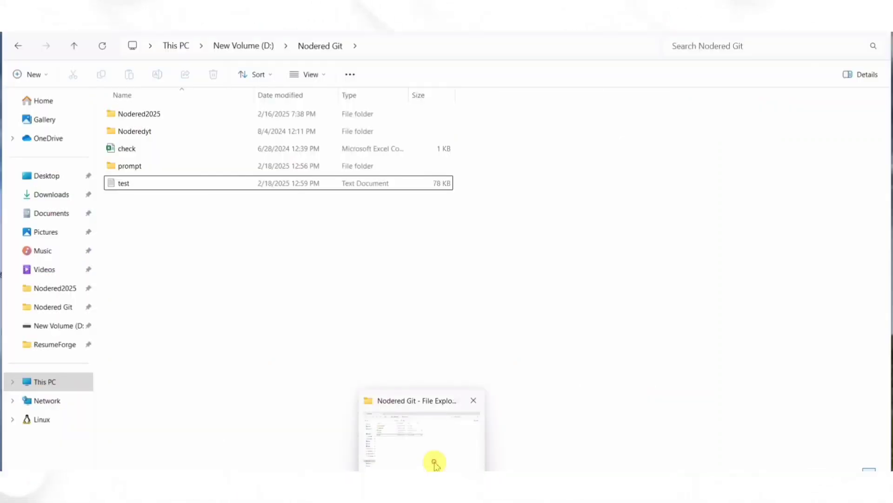
pyautogui.click(433, 461)
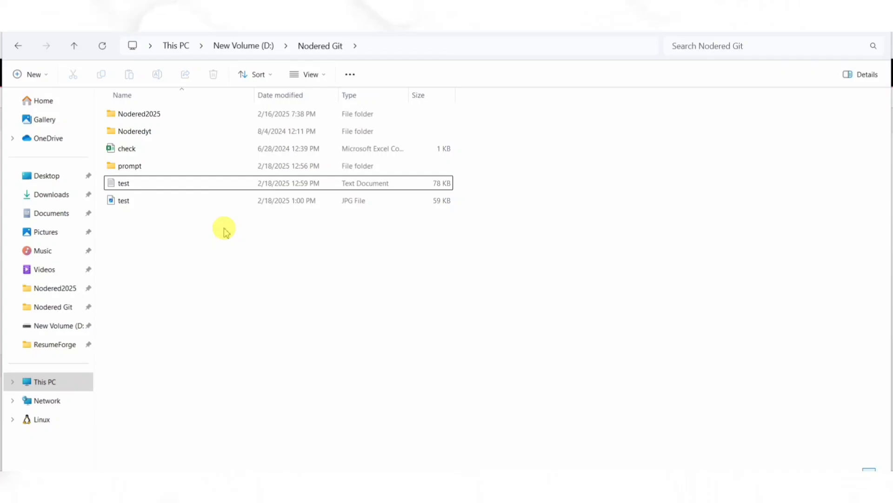
# - Open the test JPG file from the Nodered Git folder to examine the decoded image, and close the viewer
pyautogui.click(124, 200)
pyautogui.doubleClick(143, 202)
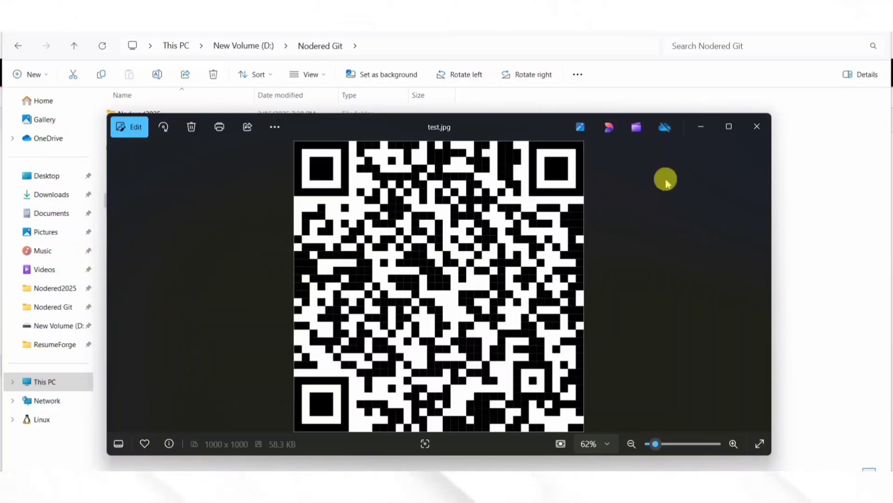
pyautogui.click(756, 129)
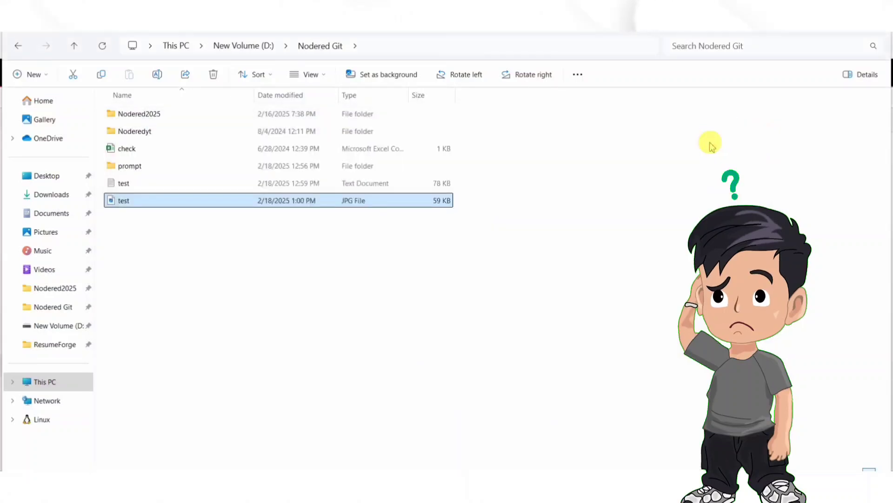
pyautogui.click(524, 215)
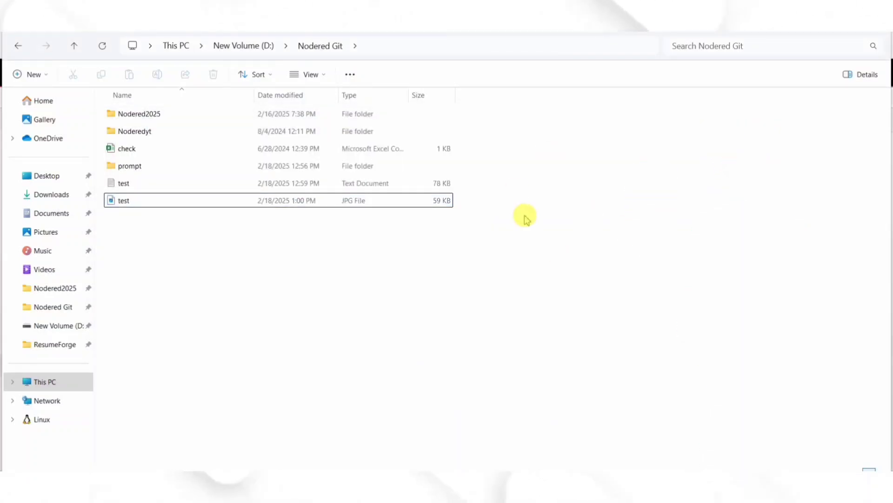